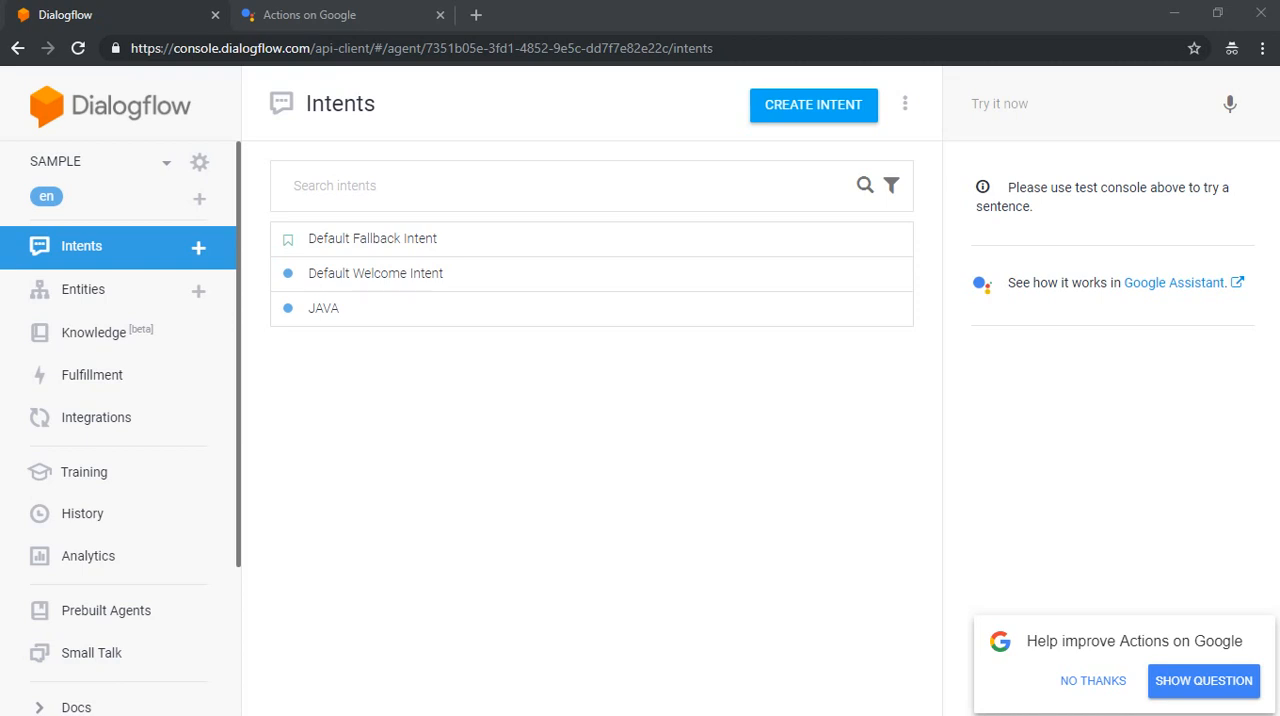
Step: Create a new intent in the SAMPLE agent and name it "languages"
{"action": "mouse_move", "coordinate": [622, 706]}
{"action": "left_click", "coordinate": [198, 247]}
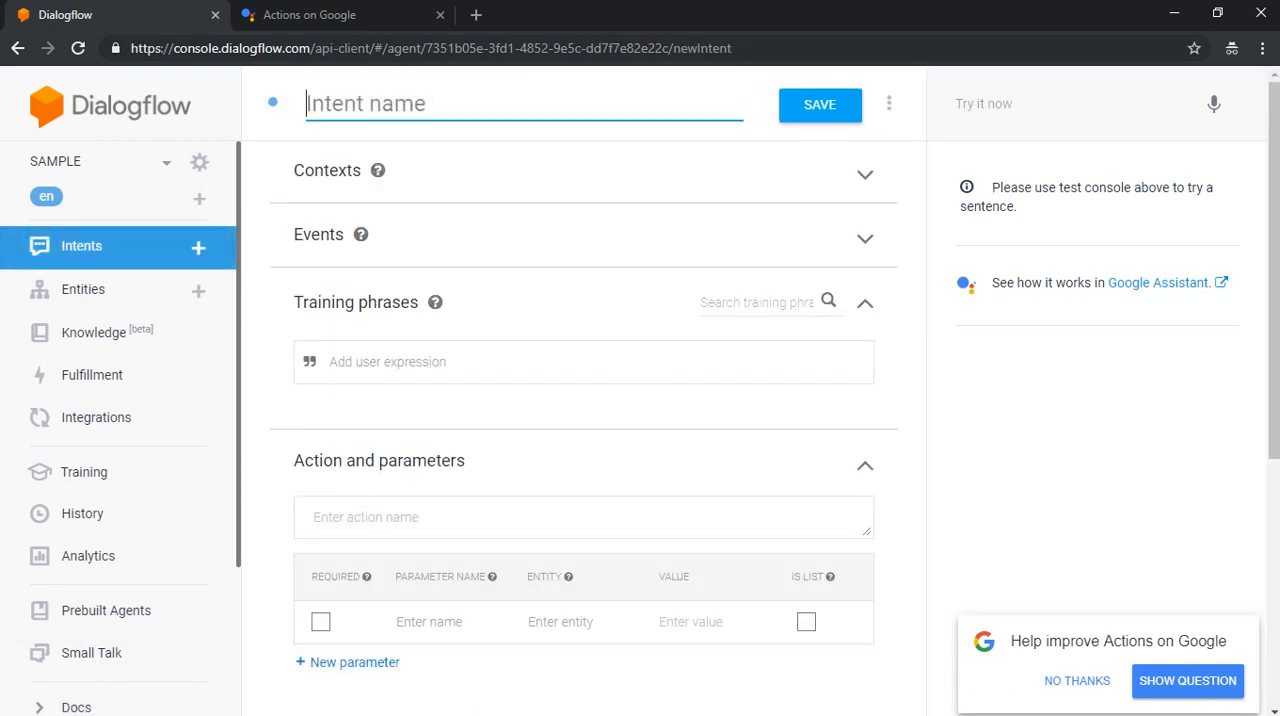
{"action": "type", "text": "langue"}
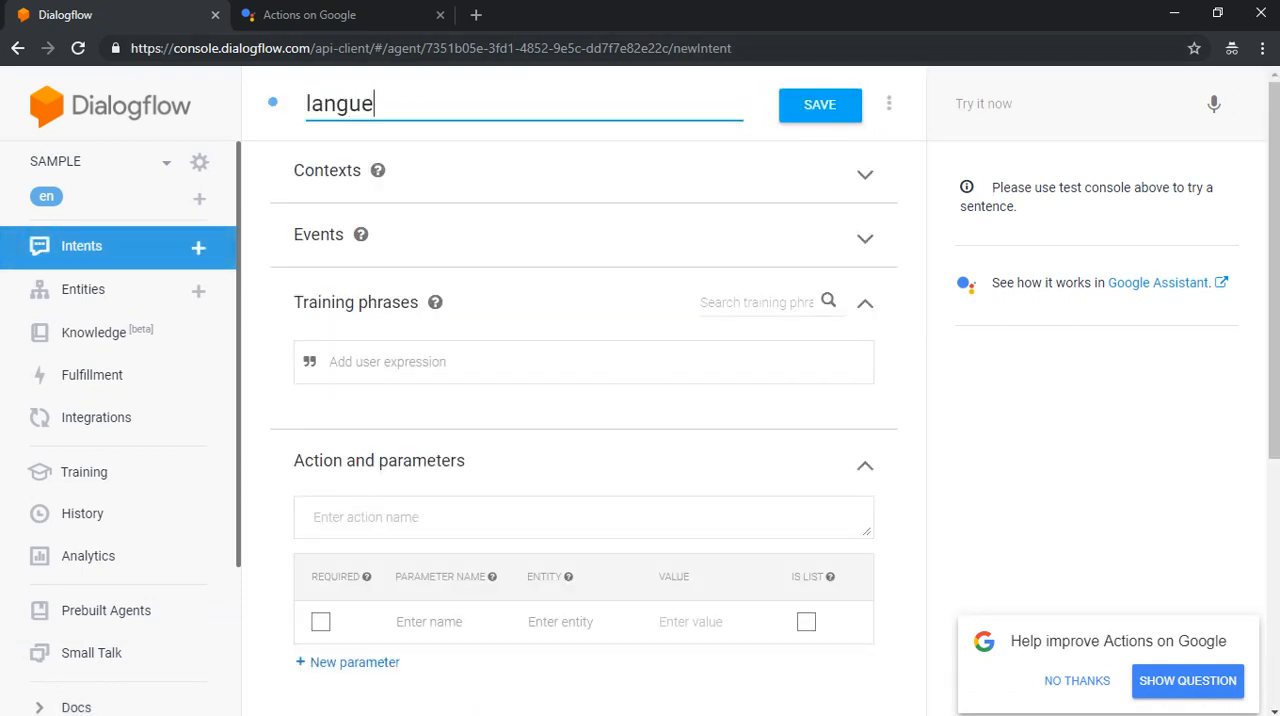
{"action": "key", "text": "BackSpace"}
{"action": "type", "text": "ages"}
Step: Add the training phrase "i know english" to the languages intent
{"action": "left_click", "coordinate": [388, 362]}
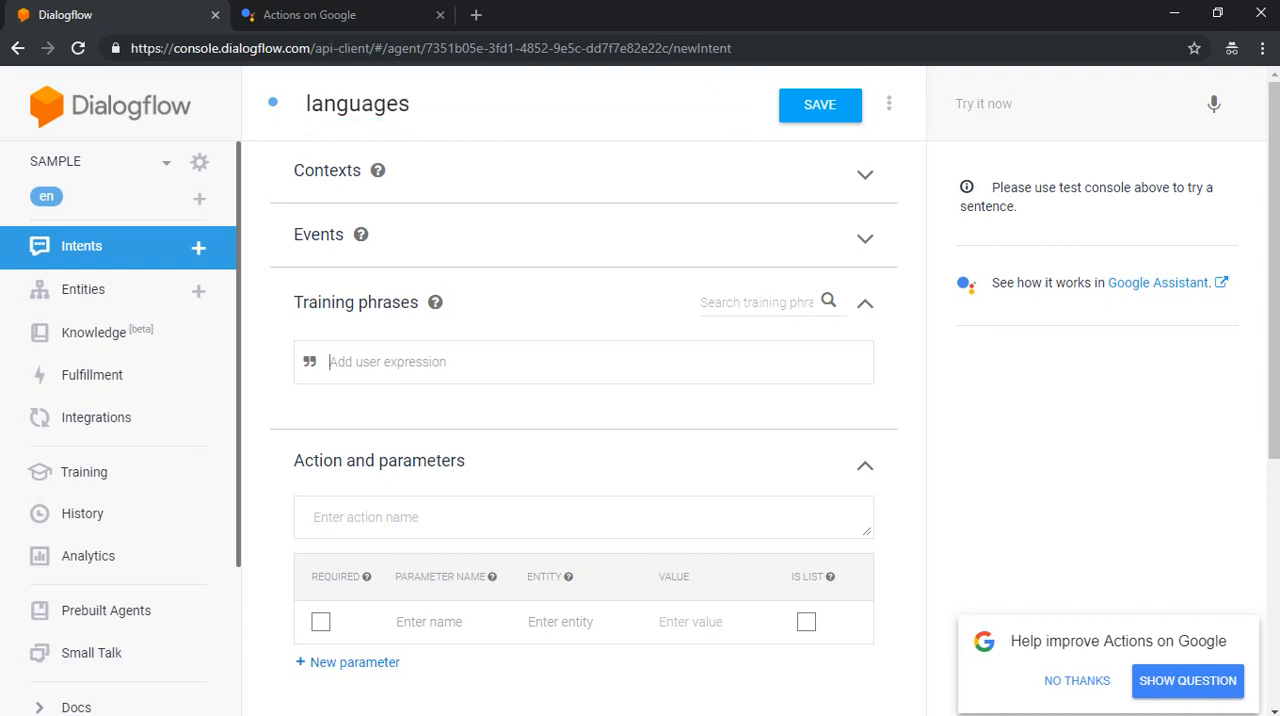
{"action": "type", "text": "i kkn"}
{"action": "key", "text": "BackSpace"}
{"action": "key", "text": "BackSpace"}
{"action": "type", "text": "now"}
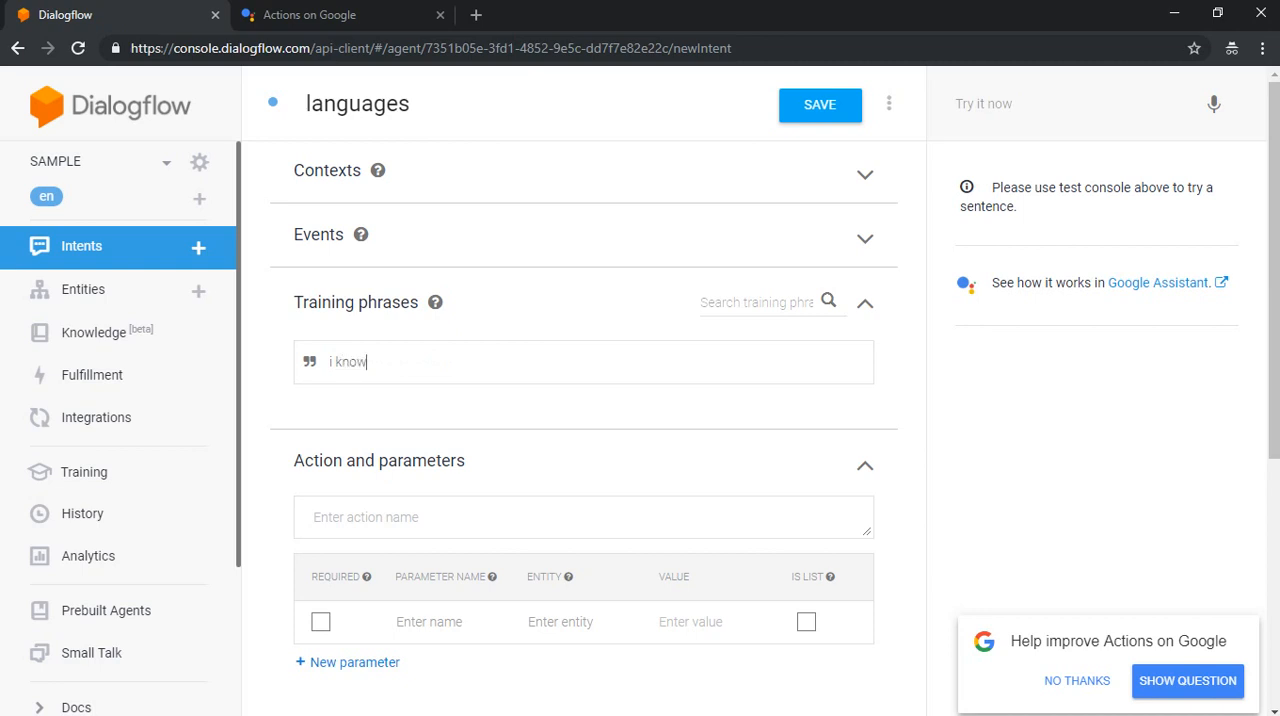
{"action": "type", "text": " english"}
{"action": "key", "text": "Return"}
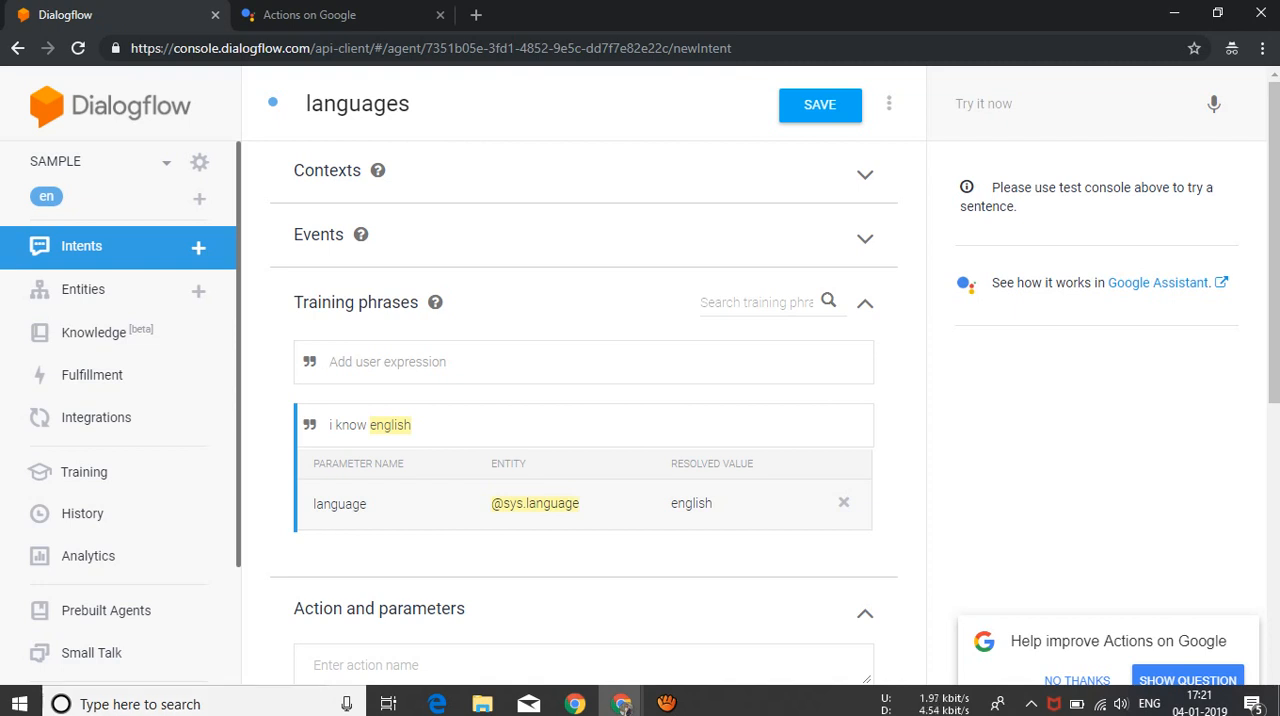
Step: Add the text response "$language is great" using the language parameter, and save the intent
{"action": "scroll", "coordinate": [850, 423], "scroll_direction": "down", "scroll_amount": 6}
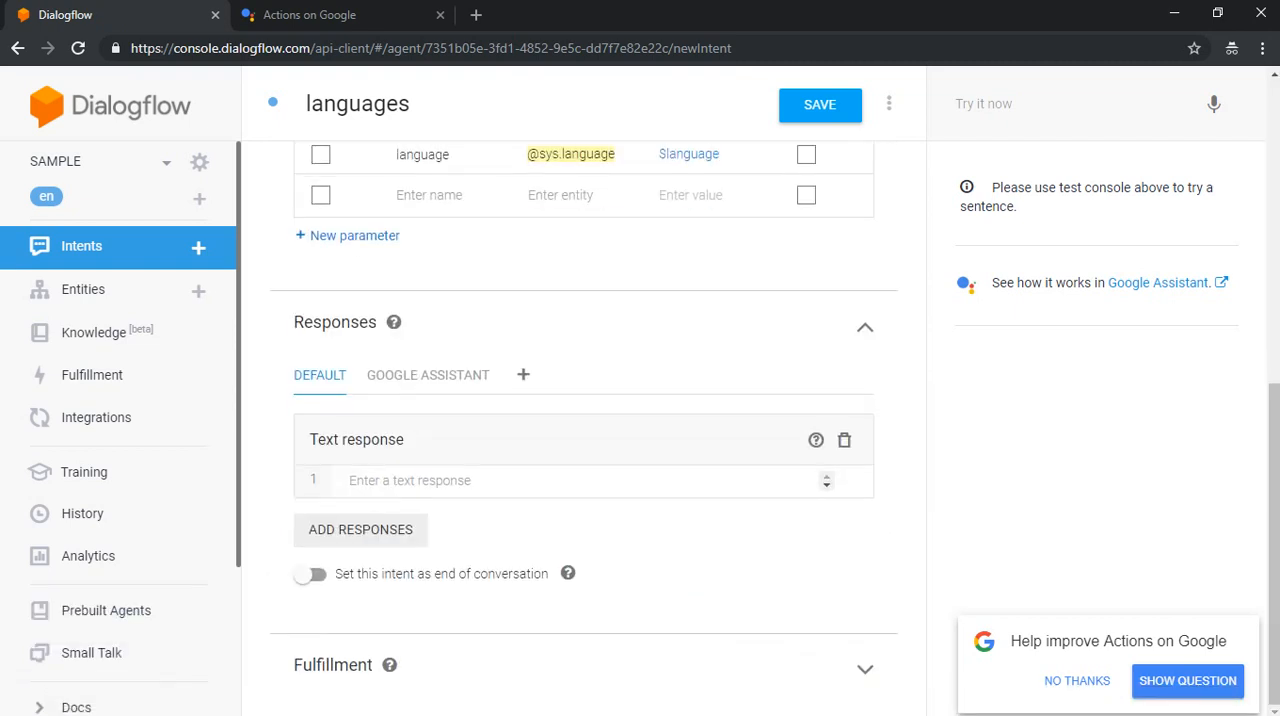
{"action": "left_click", "coordinate": [410, 481]}
{"action": "type", "text": "$"}
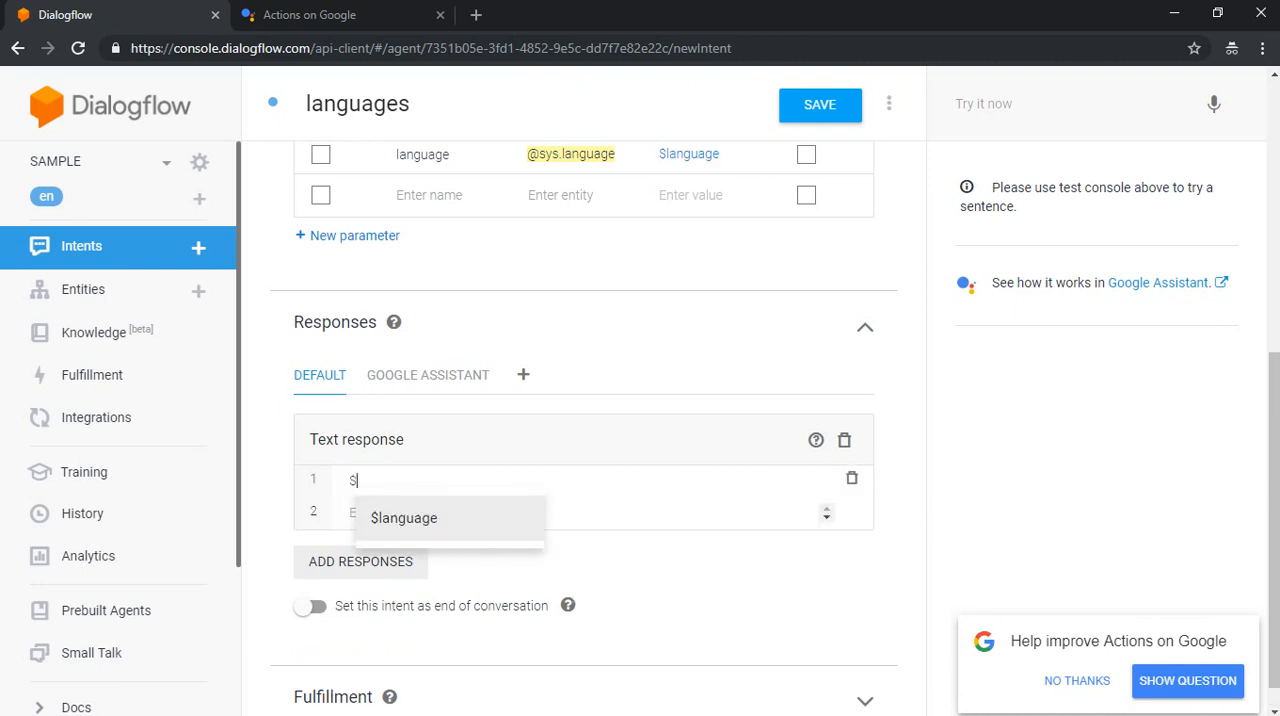
{"action": "key", "text": "Return"}
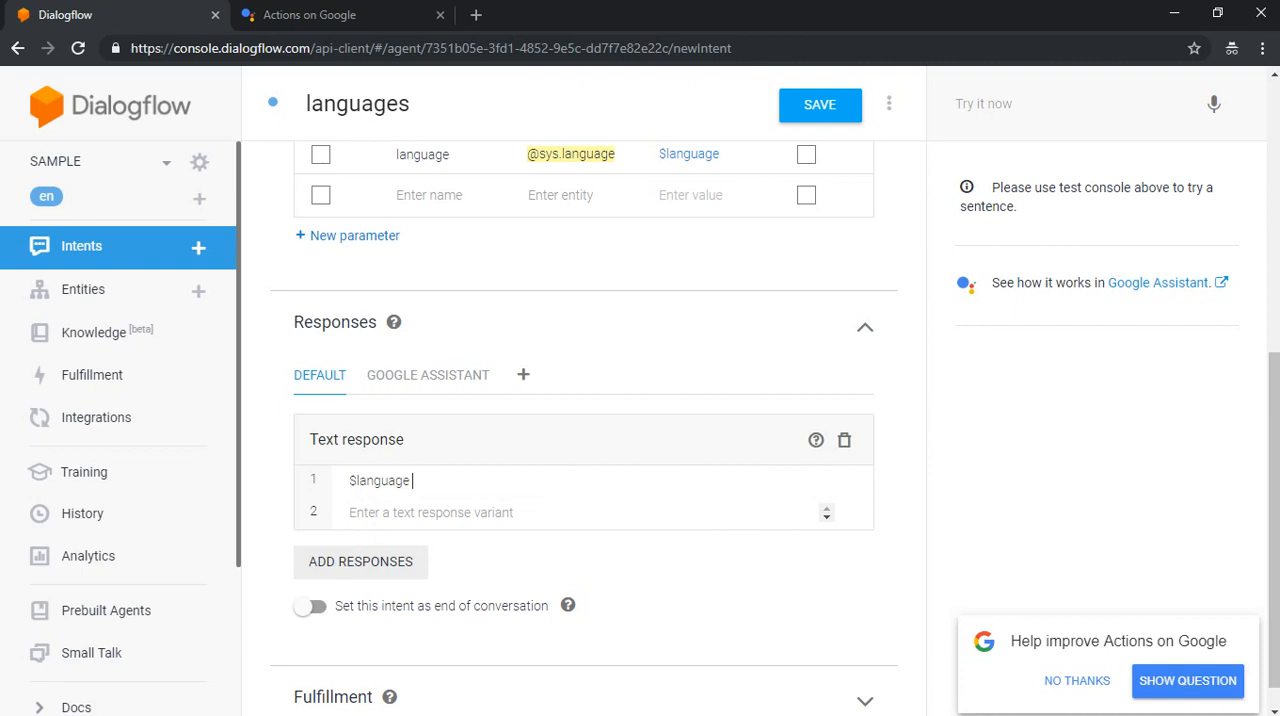
{"action": "type", "text": "is great"}
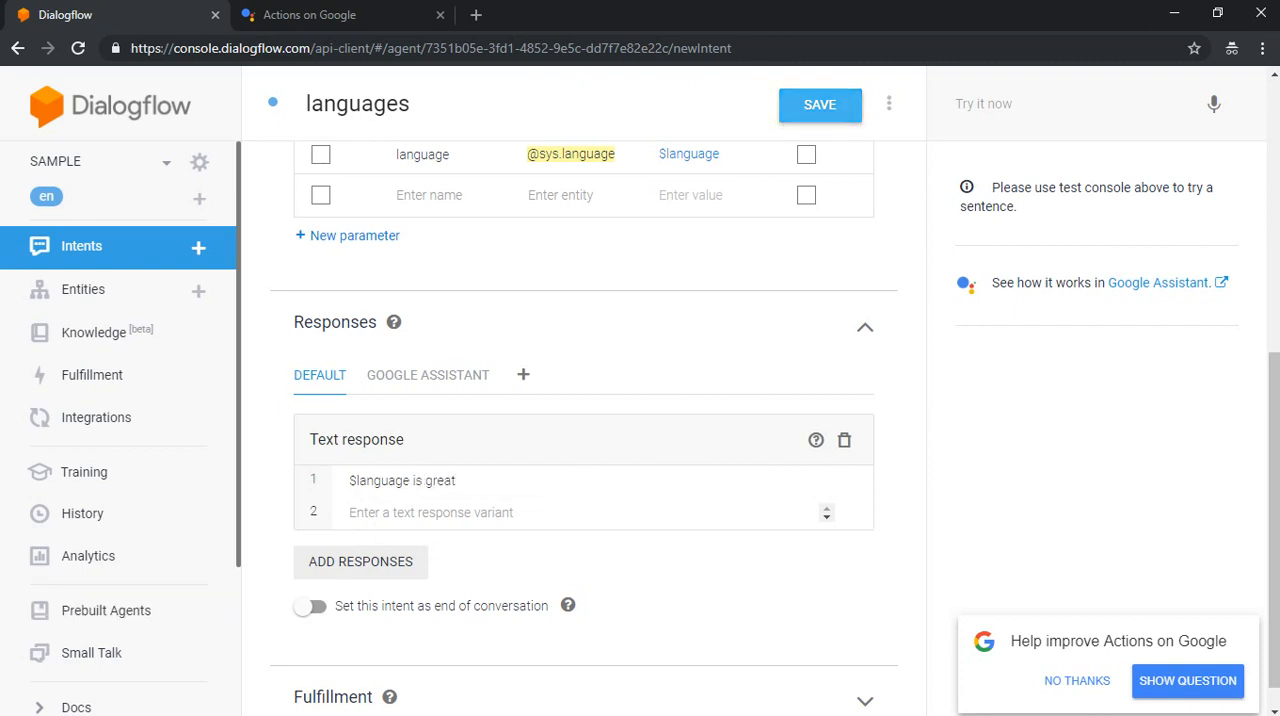
{"action": "left_click", "coordinate": [819, 104]}
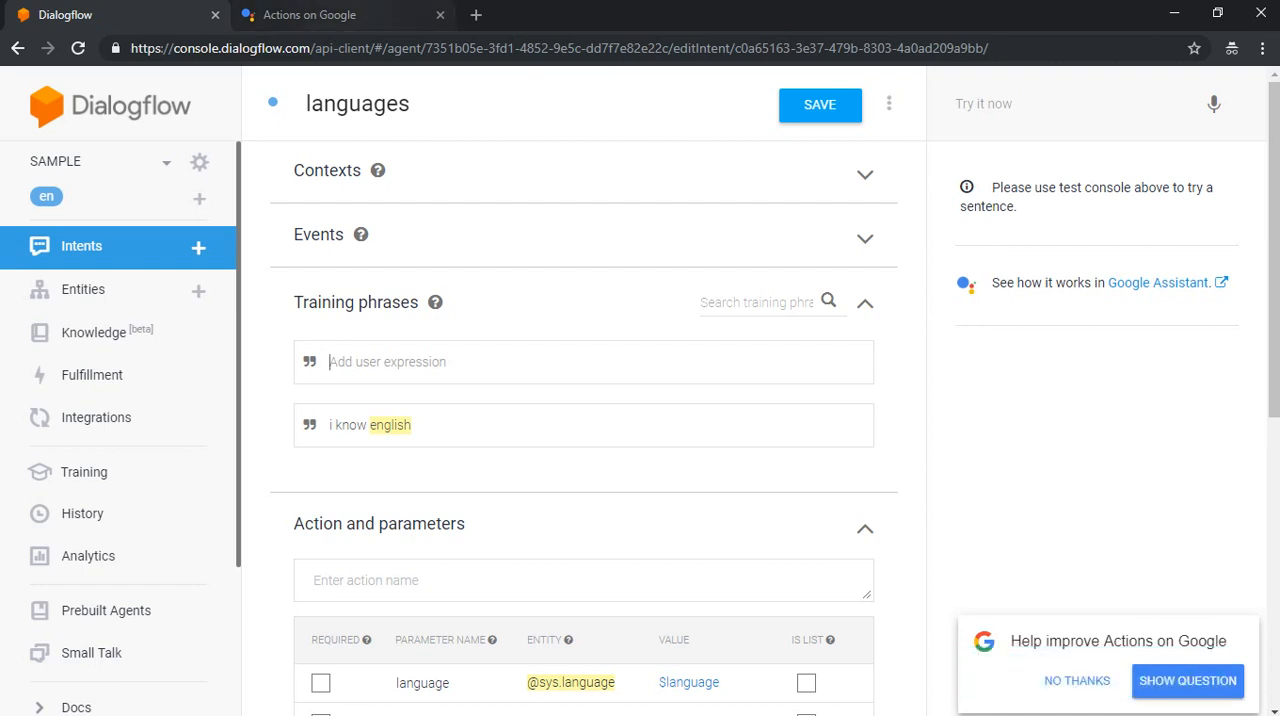
Step: Switch to the Actions on Google simulator and start the test app with "Talk to my test app"
{"action": "left_click", "coordinate": [320, 15]}
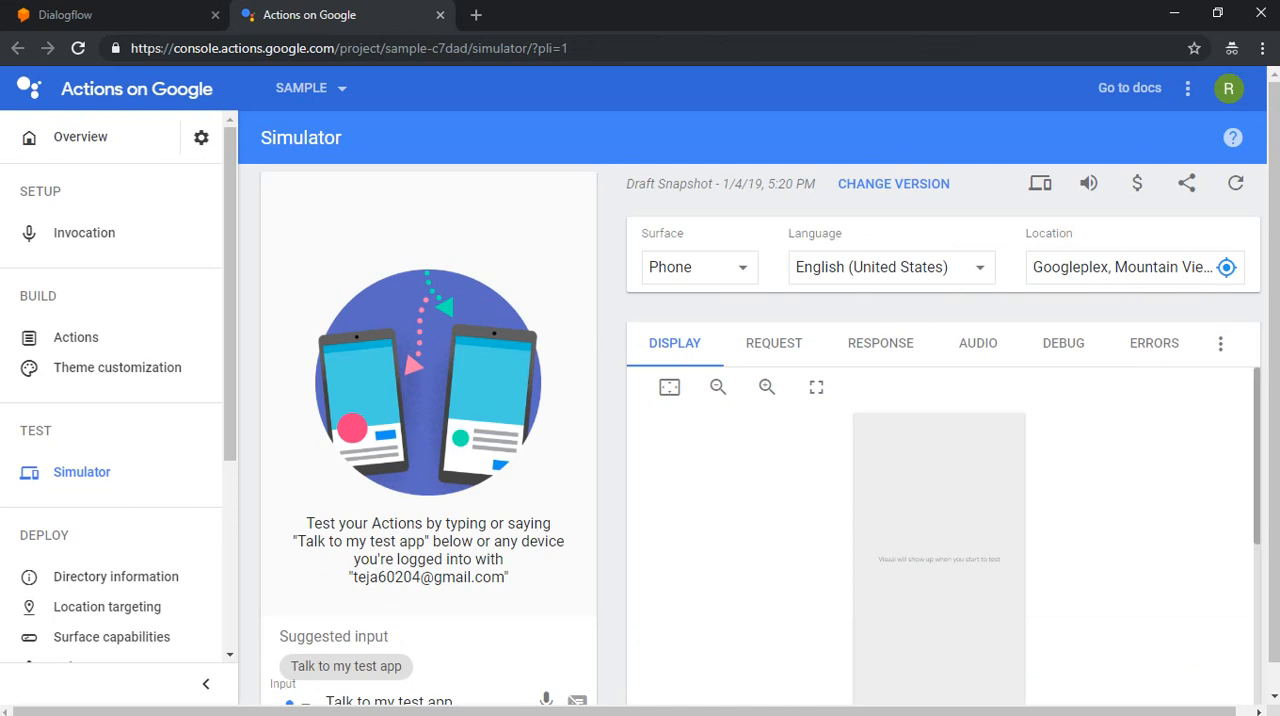
{"action": "left_click", "coordinate": [453, 701]}
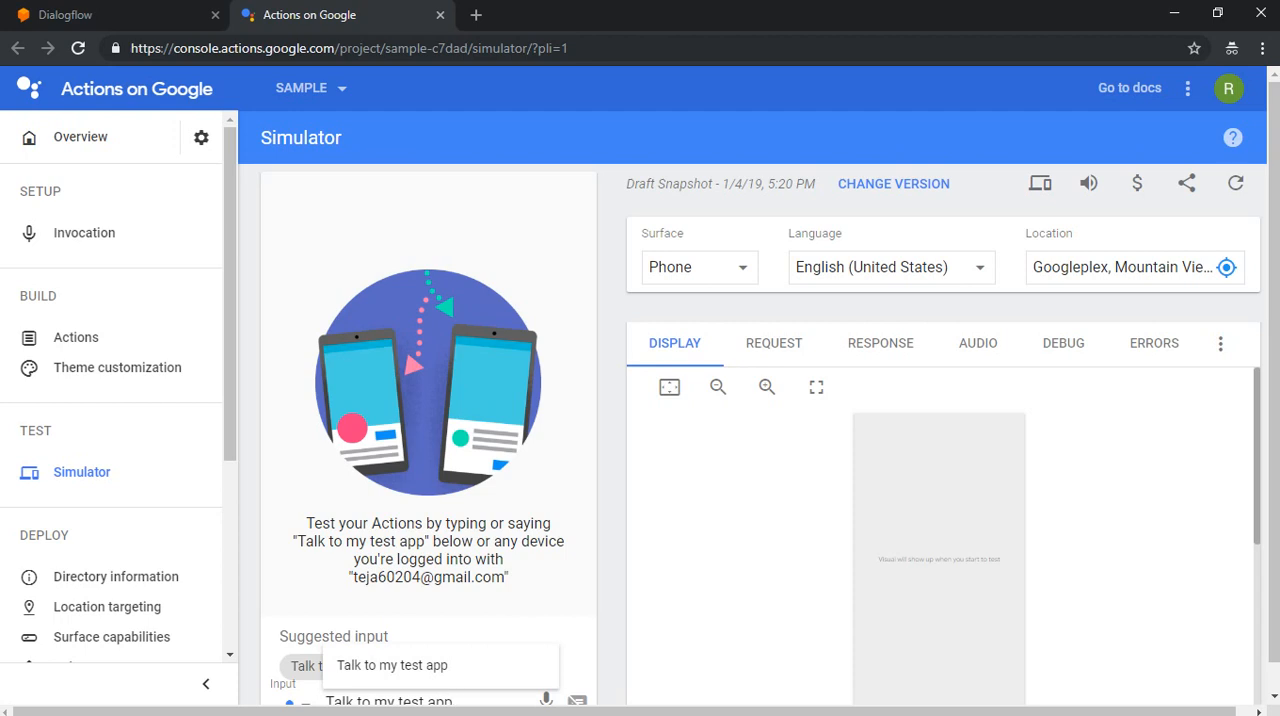
{"action": "left_click_drag", "start_coordinate": [1274, 400], "coordinate": [1274, 430]}
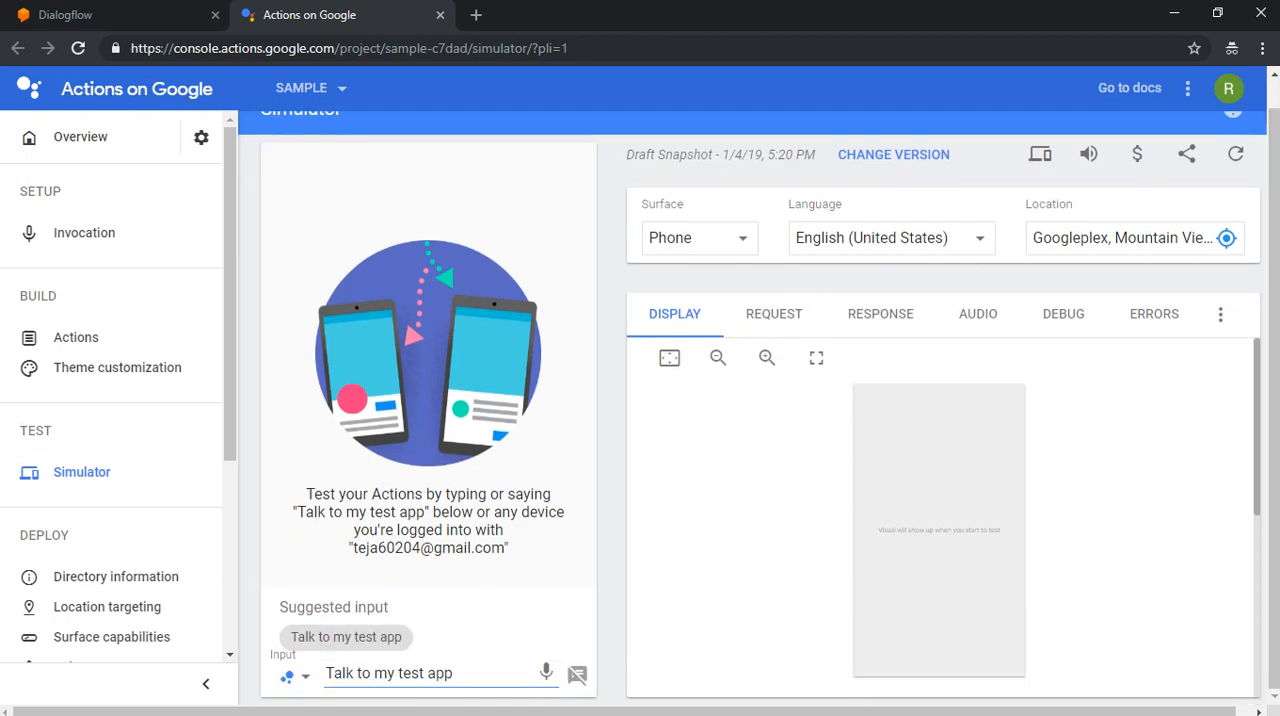
{"action": "left_click", "coordinate": [455, 674]}
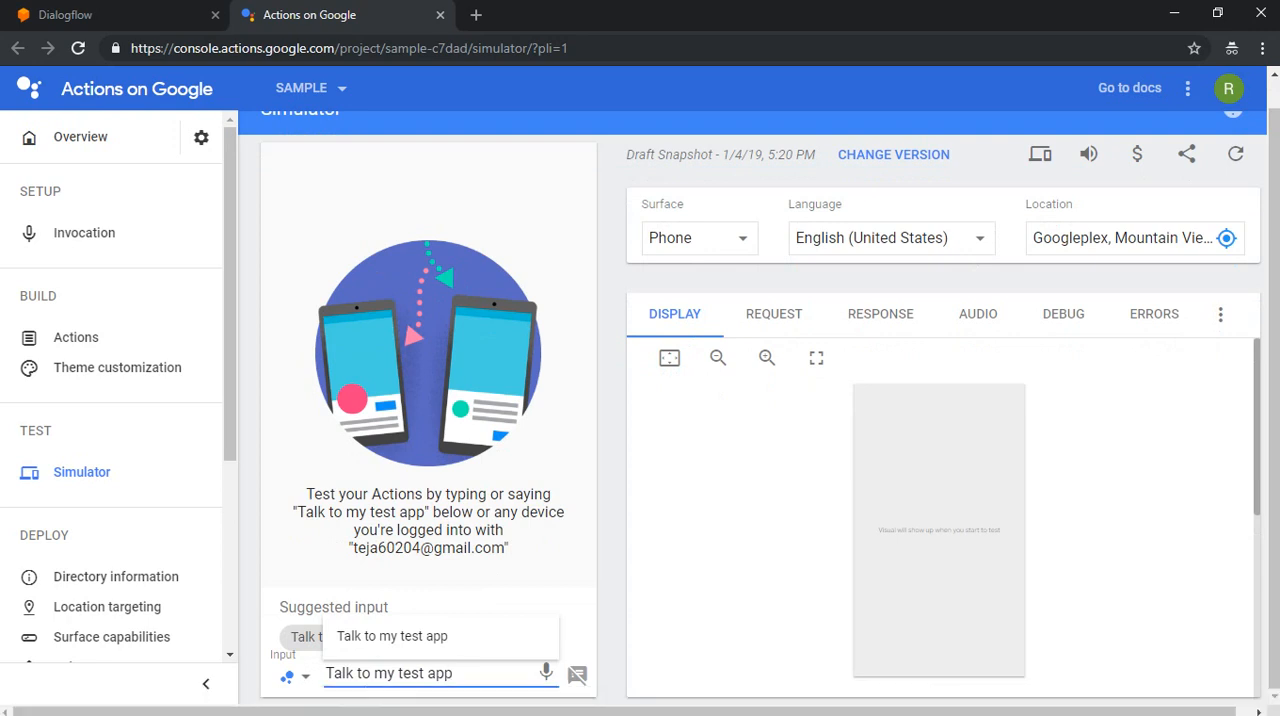
{"action": "key", "text": "Return"}
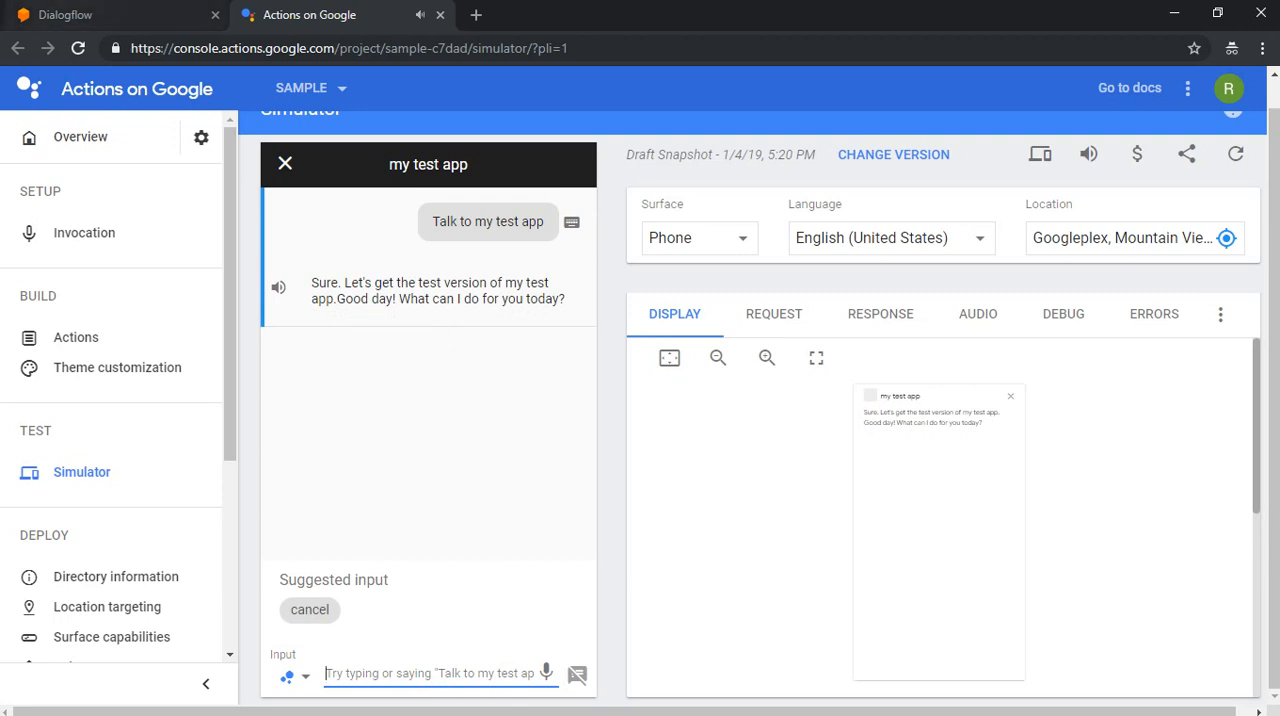
Step: Send the message "english" to the test app in the simulator conversation
{"action": "left_click", "coordinate": [62, 15]}
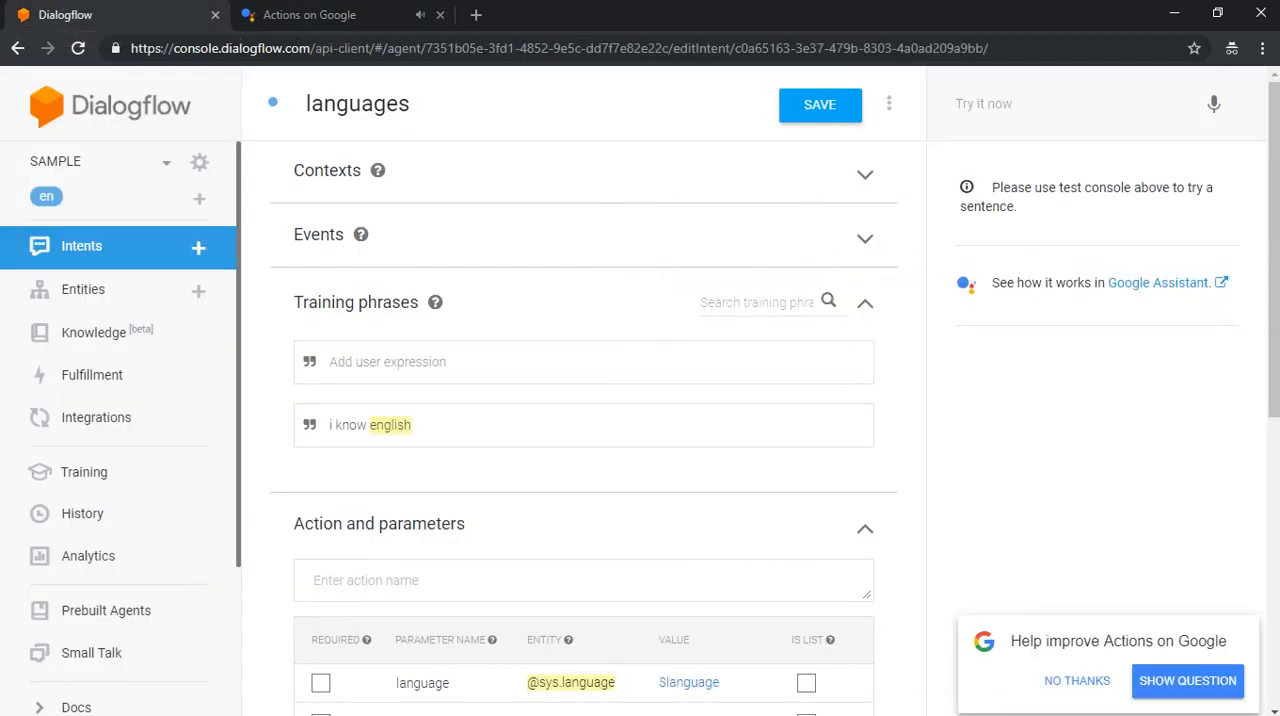
{"action": "left_click", "coordinate": [322, 14]}
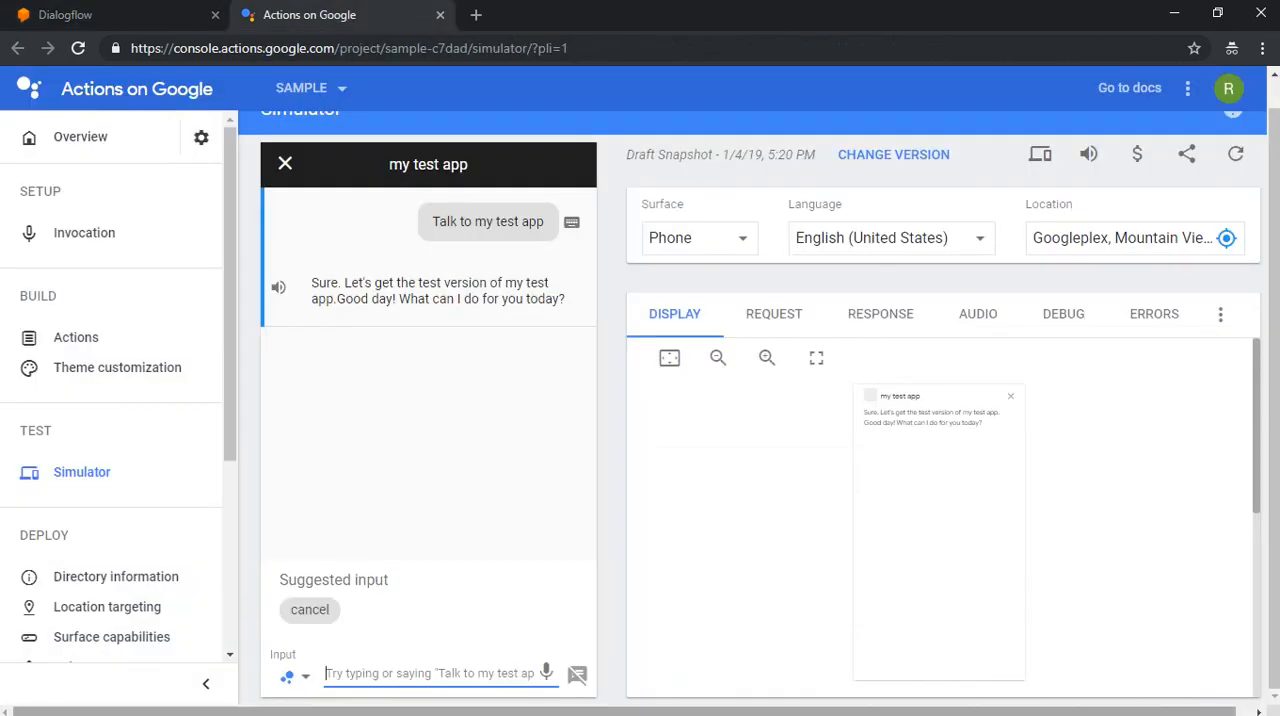
{"action": "type", "text": "enf"}
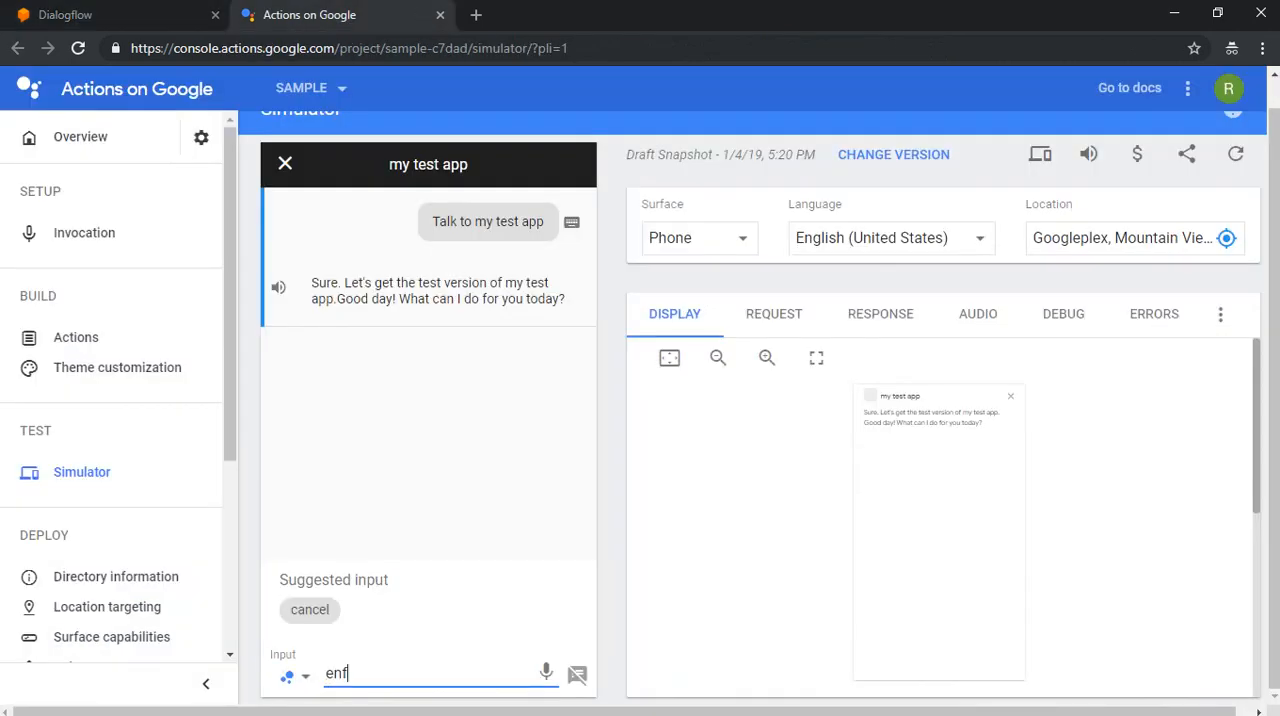
{"action": "key", "text": "BackSpace"}
{"action": "type", "text": "glish"}
{"action": "key", "text": "Return"}
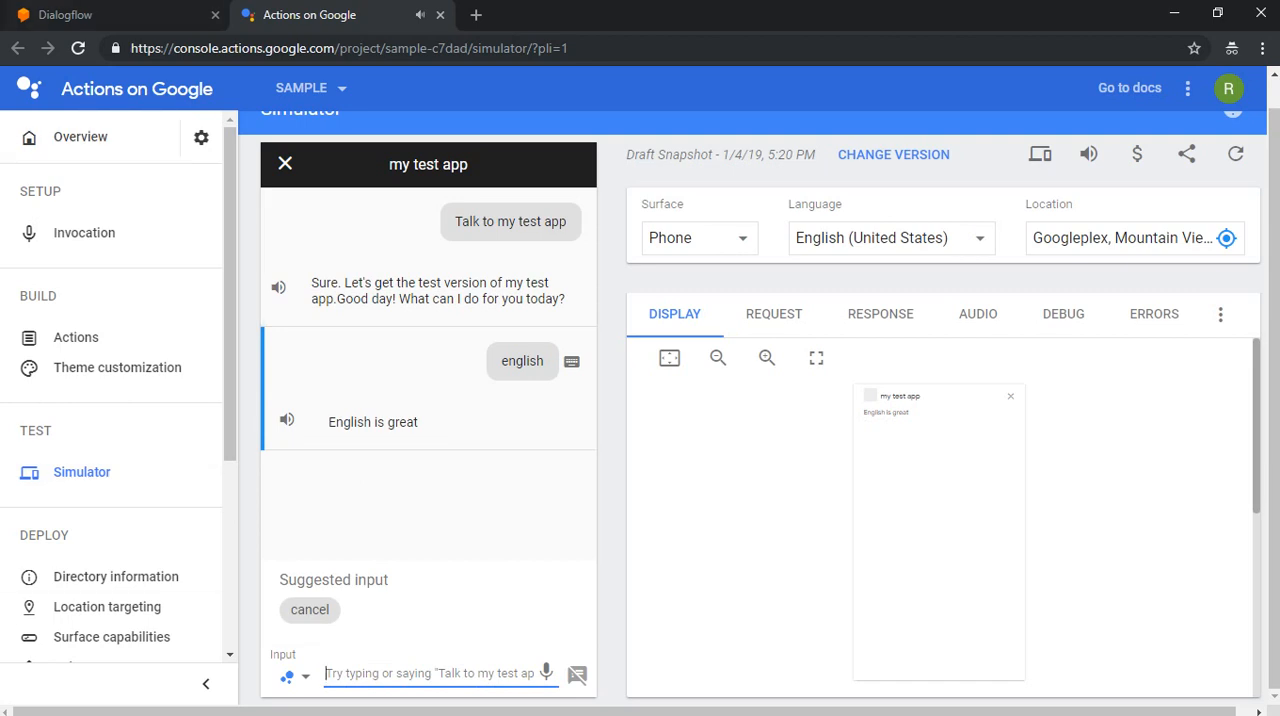
Step: Switch back to Dialogflow and create a new entity named "p"
{"action": "left_click", "coordinate": [110, 15]}
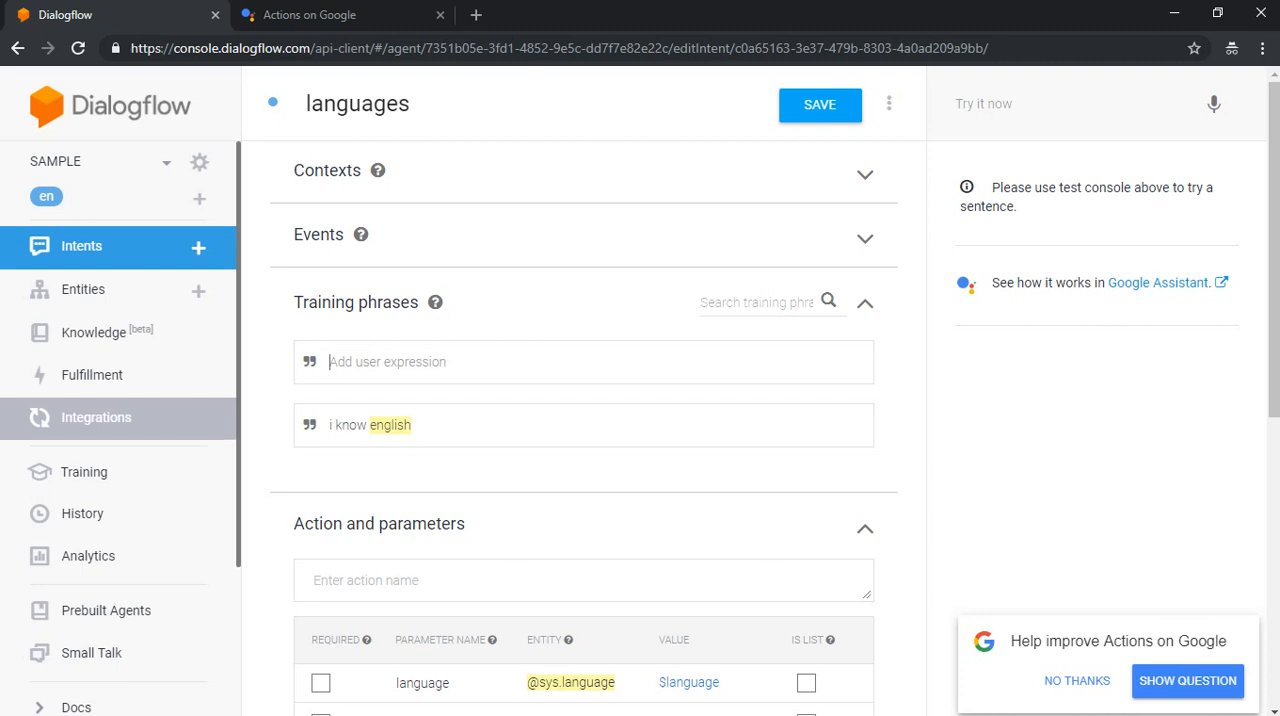
{"action": "left_click", "coordinate": [83, 289]}
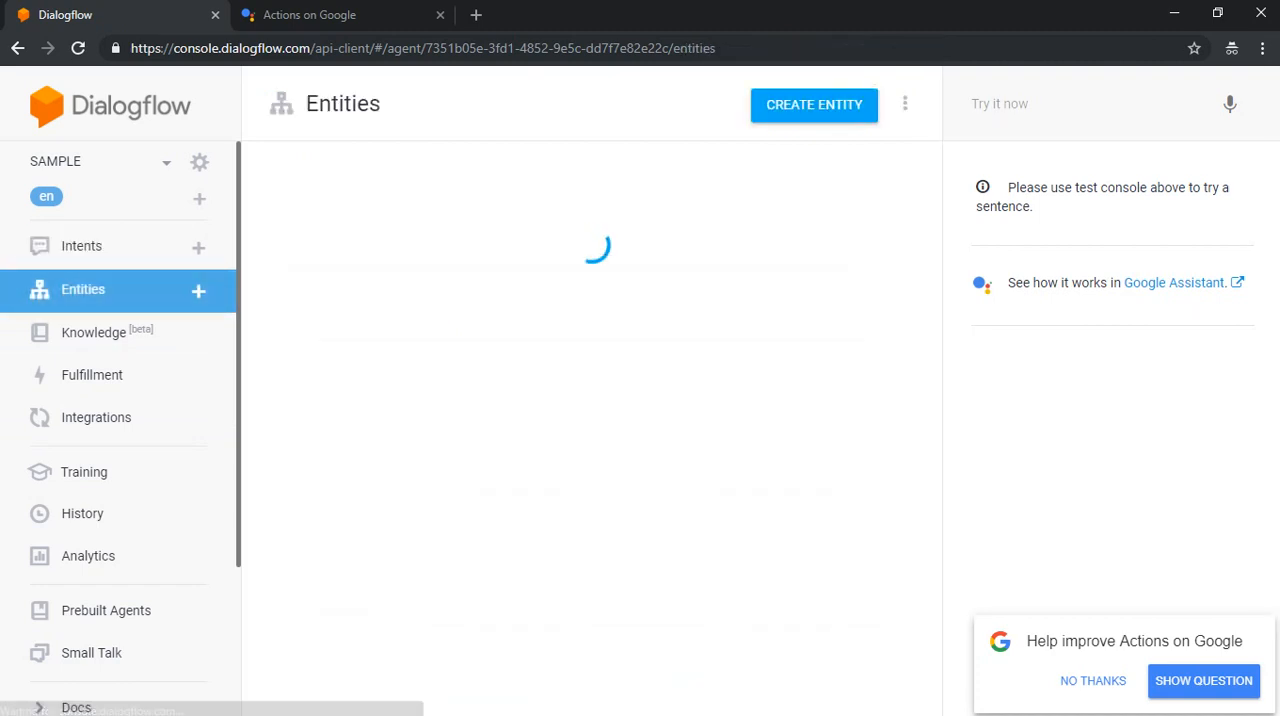
{"action": "left_click", "coordinate": [814, 104]}
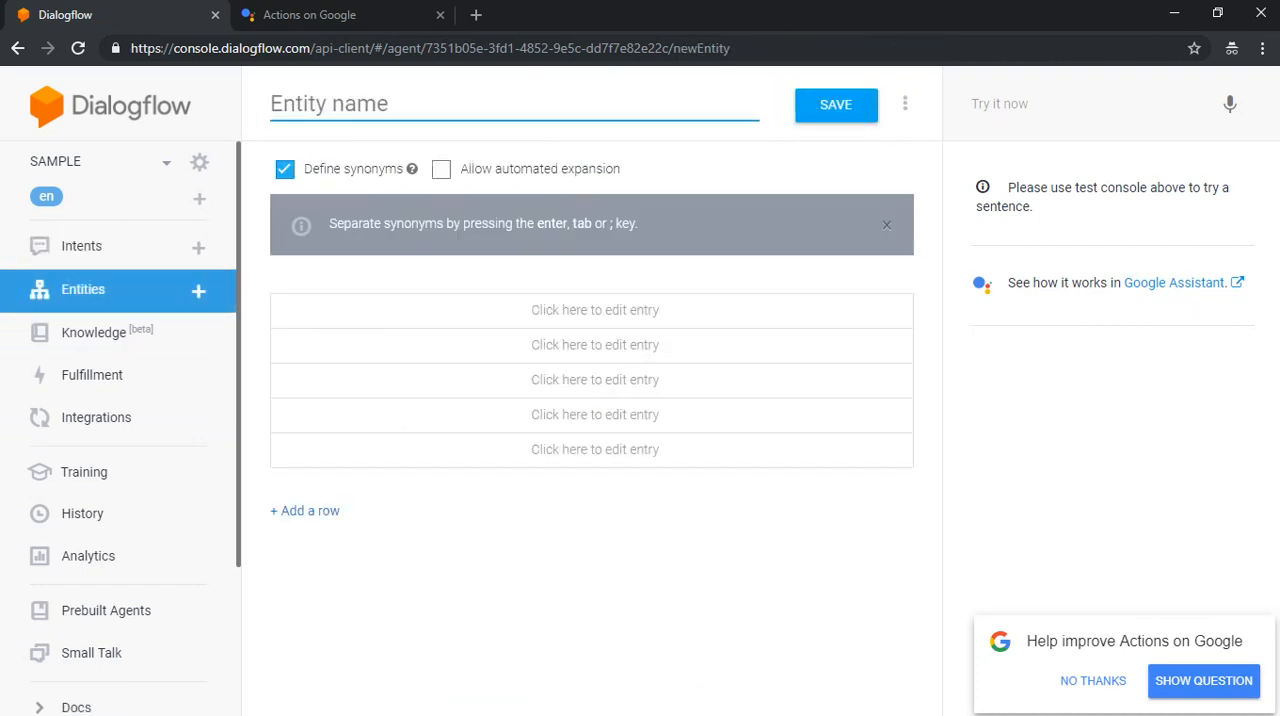
{"action": "type", "text": "p"}
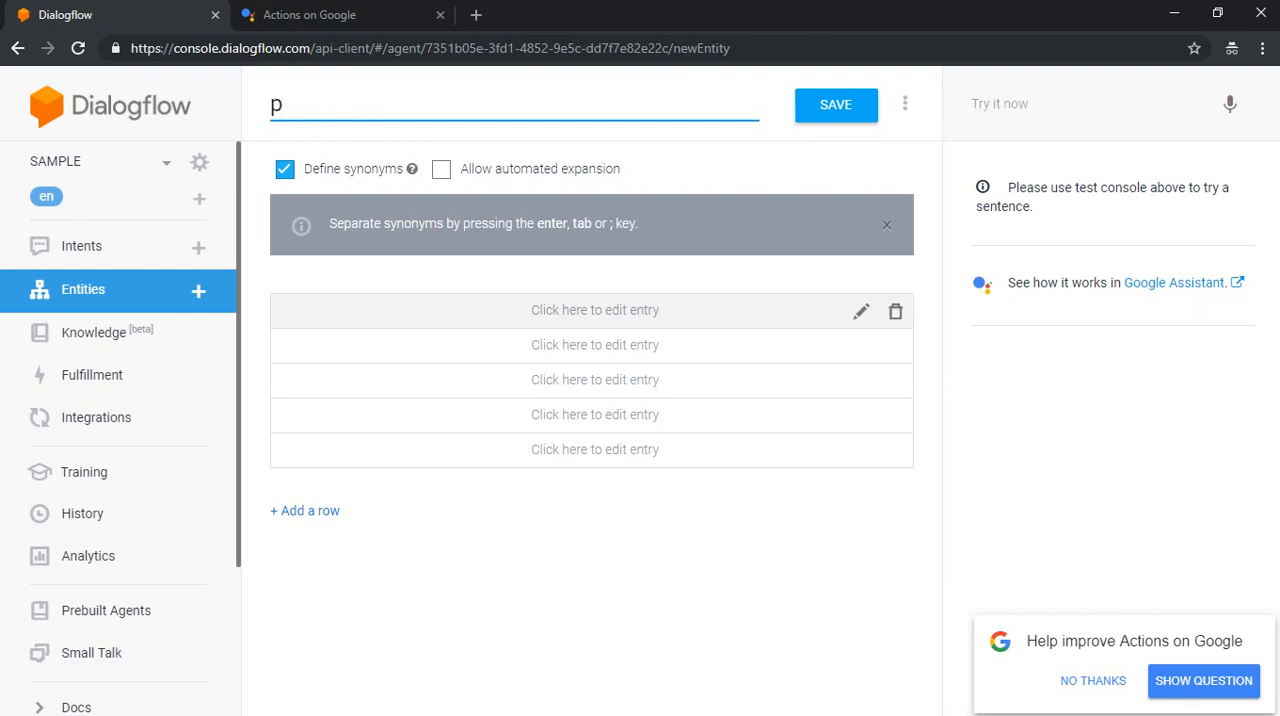
Step: Add the entry "javascript" with the synonyms "javascript" and "js" to the entity, and save it
{"action": "left_click", "coordinate": [594, 311]}
{"action": "type", "text": "jav"}
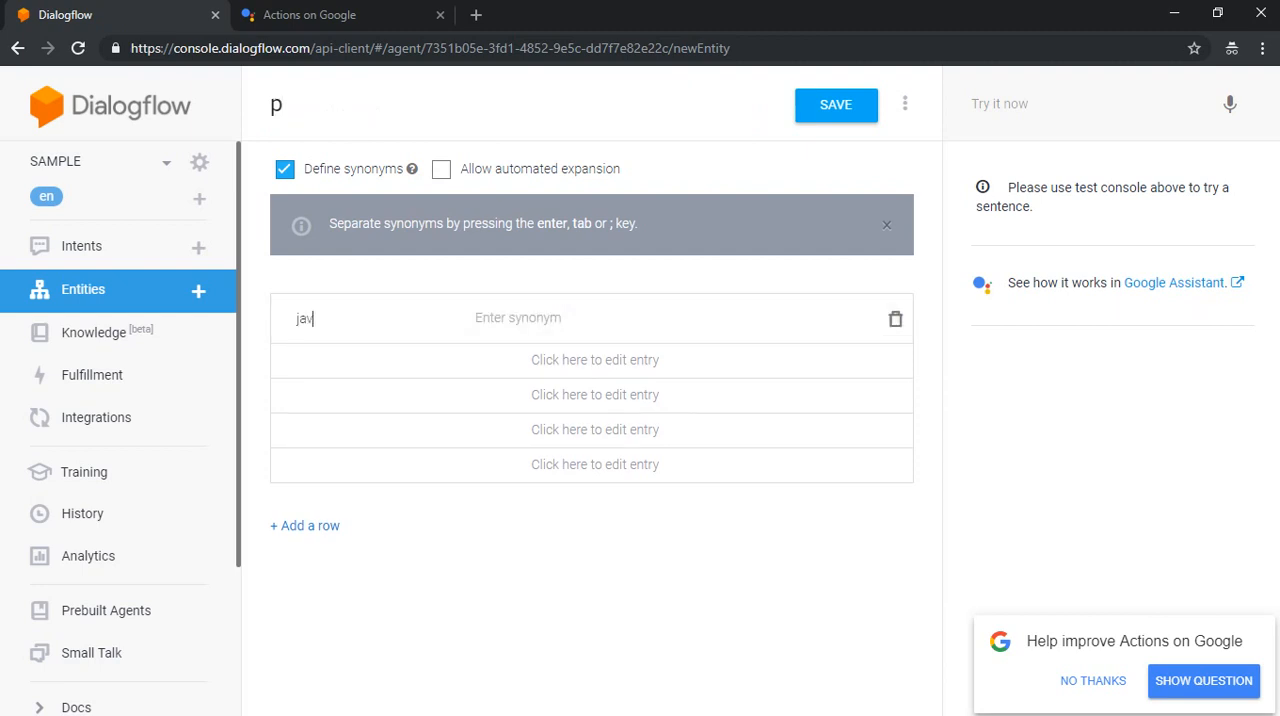
{"action": "type", "text": "ascript"}
{"action": "key", "text": "Tab"}
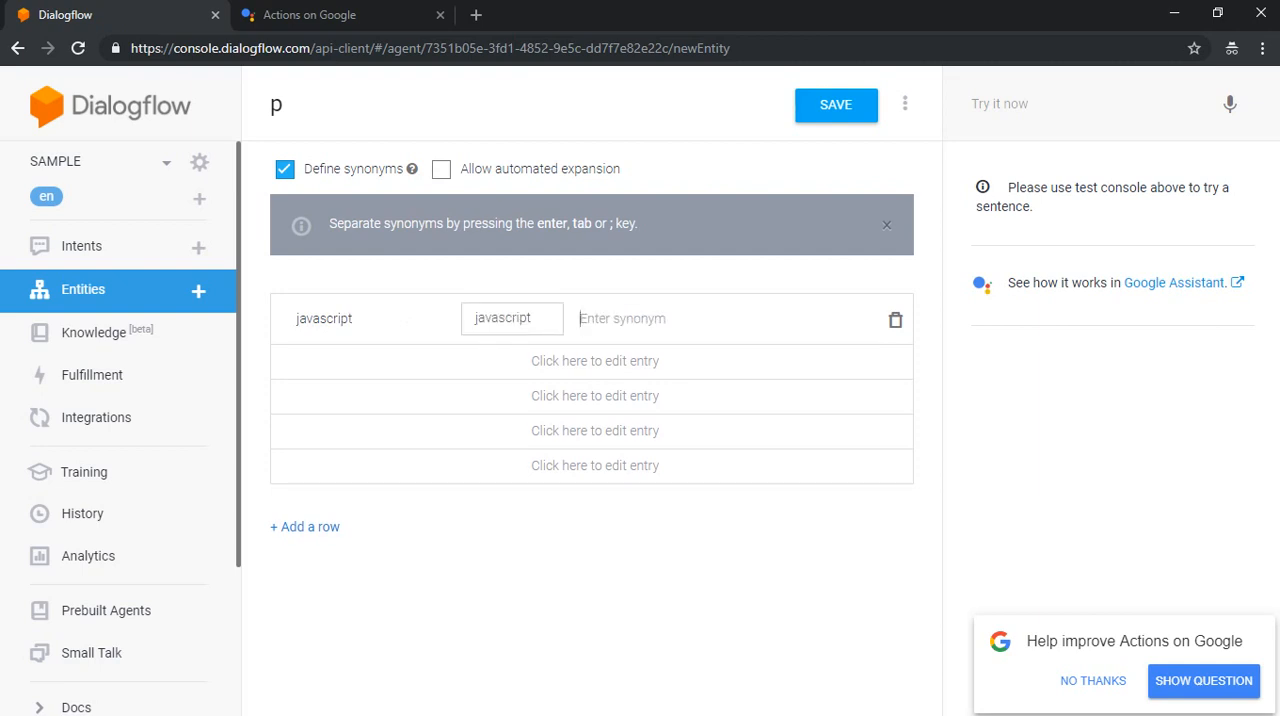
{"action": "type", "text": "js"}
{"action": "key", "text": "Return"}
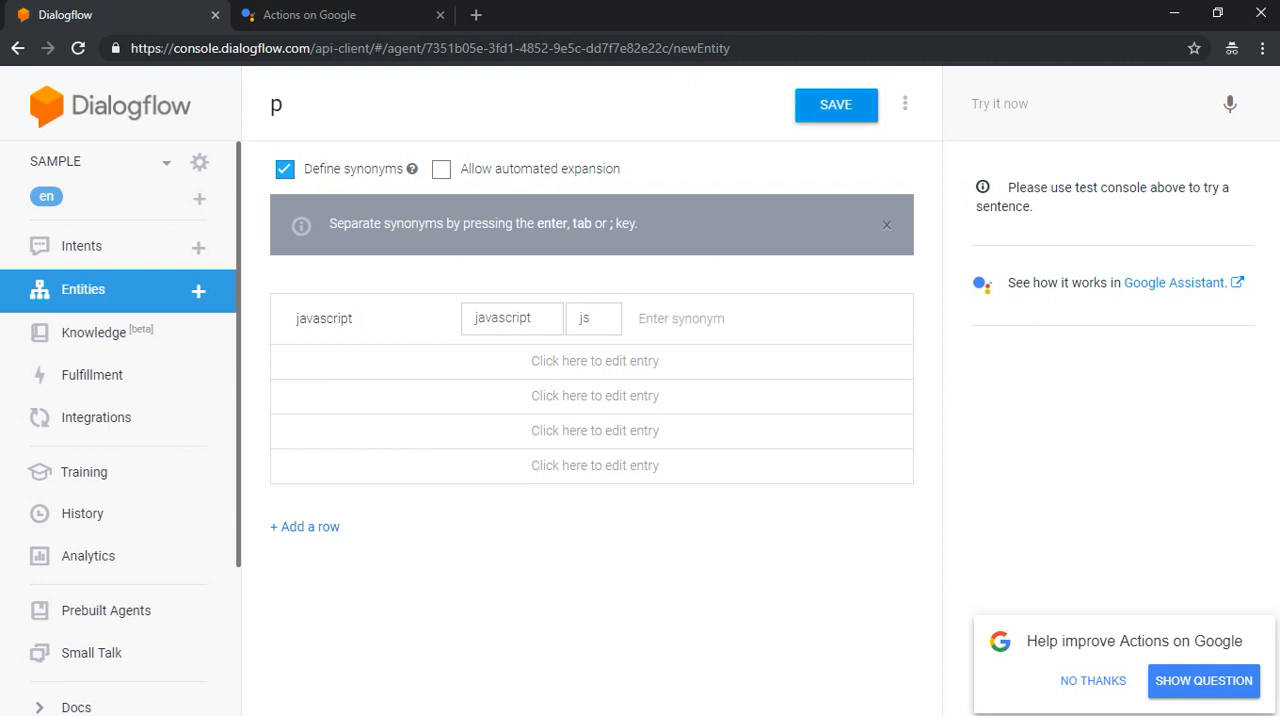
{"action": "left_click", "coordinate": [810, 105]}
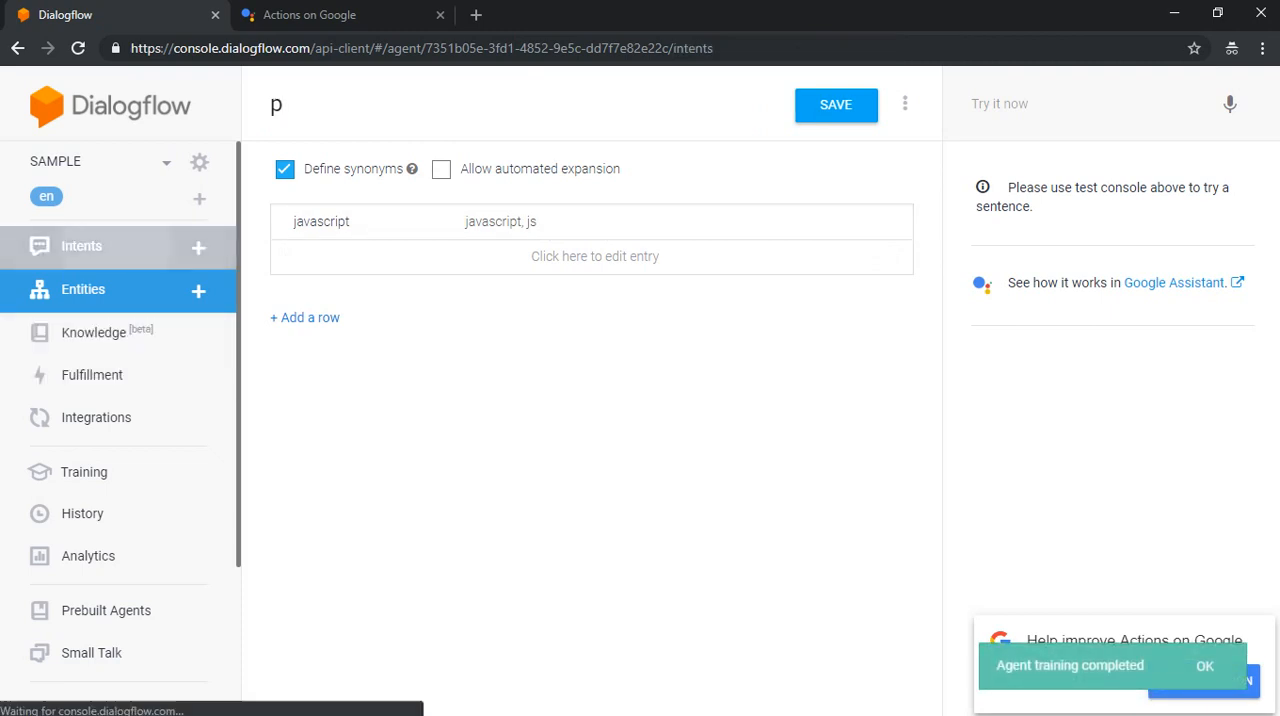
Step: Reopen the languages intent and add the training phrase "js"
{"action": "left_click", "coordinate": [81, 246]}
{"action": "left_click", "coordinate": [338, 343]}
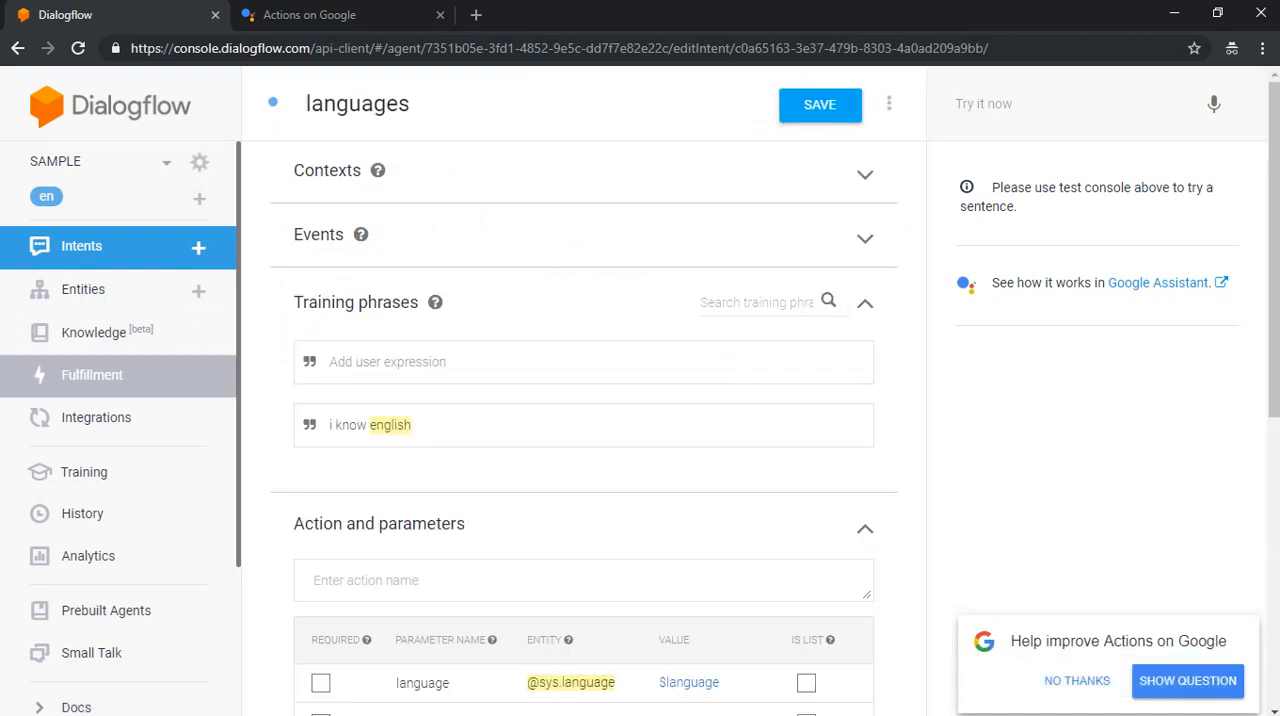
{"action": "type", "text": "js"}
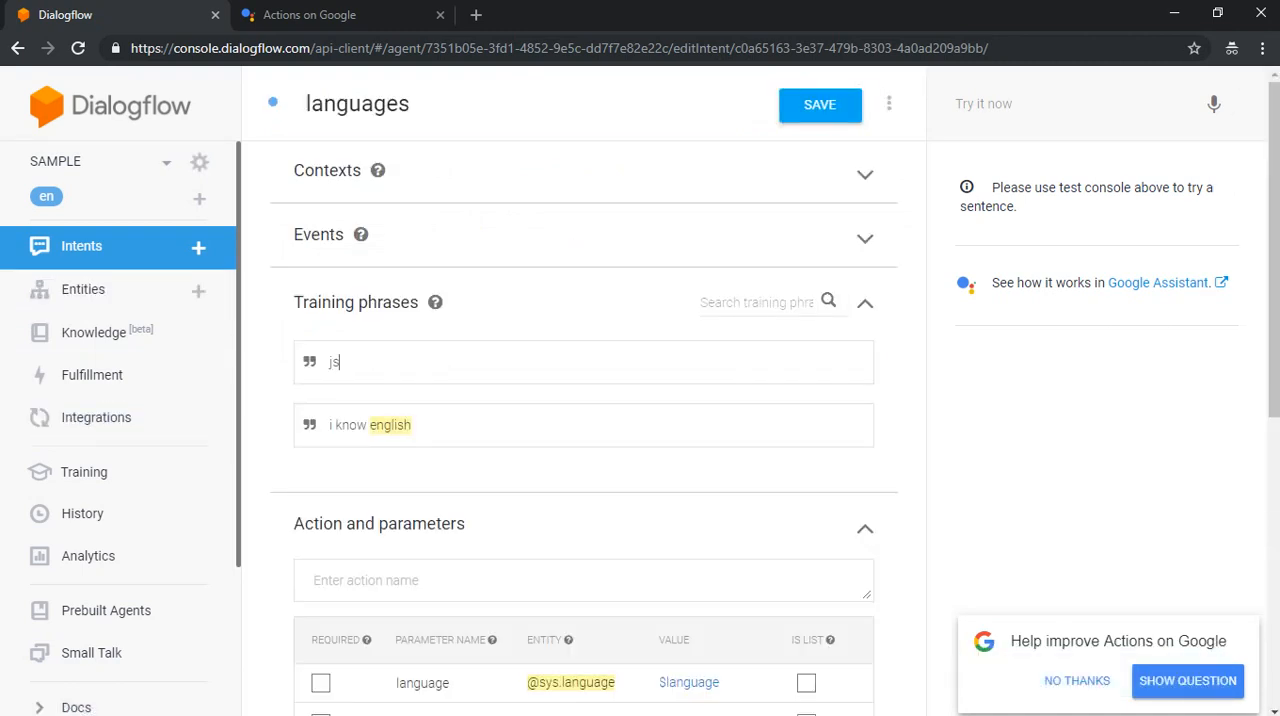
{"action": "key", "text": "Return"}
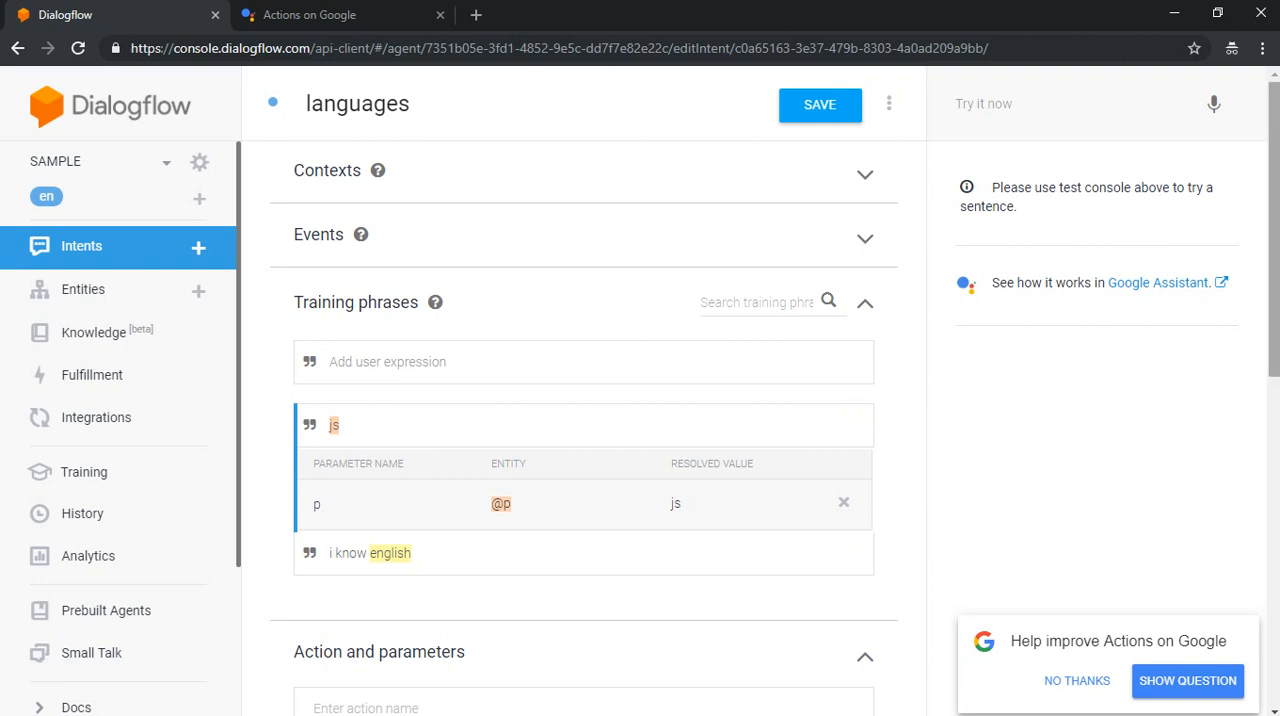
Step: Add the second text response variant "$p is cool" and save the languages intent
{"action": "scroll", "coordinate": [584, 400], "scroll_direction": "down", "scroll_amount": 6}
{"action": "scroll", "coordinate": [584, 400], "scroll_direction": "down", "scroll_amount": 2}
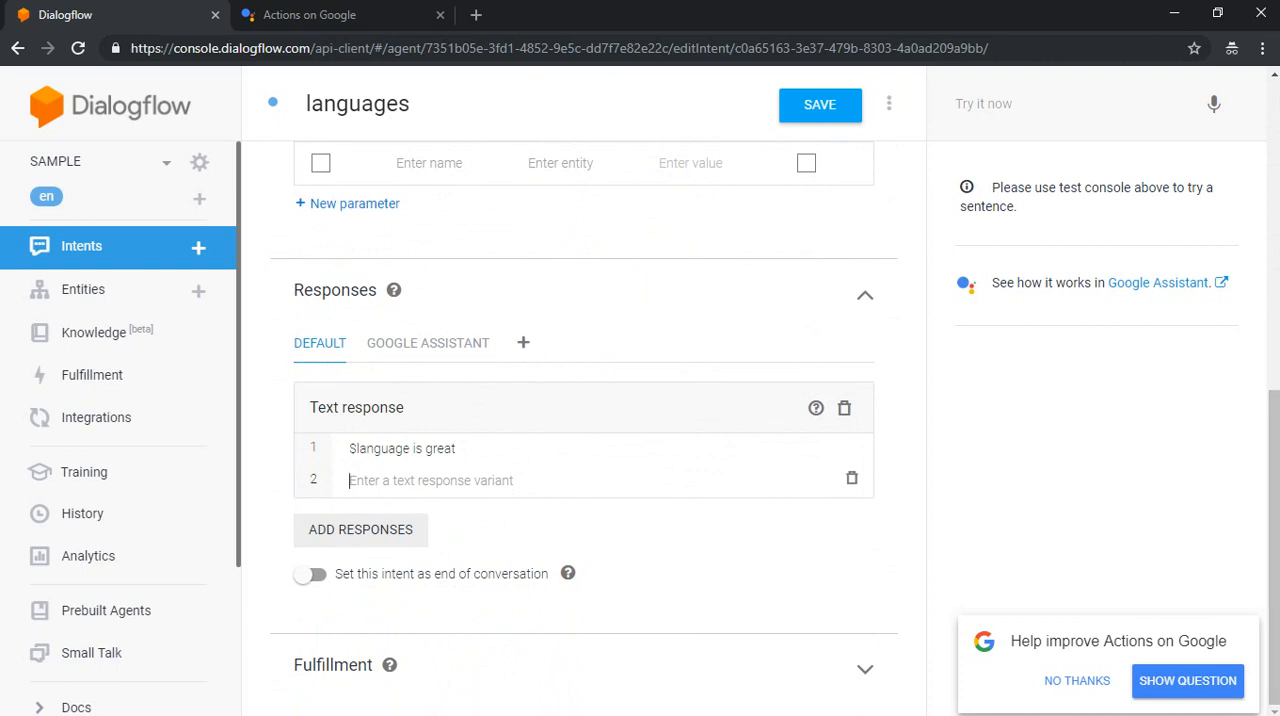
{"action": "type", "text": "$"}
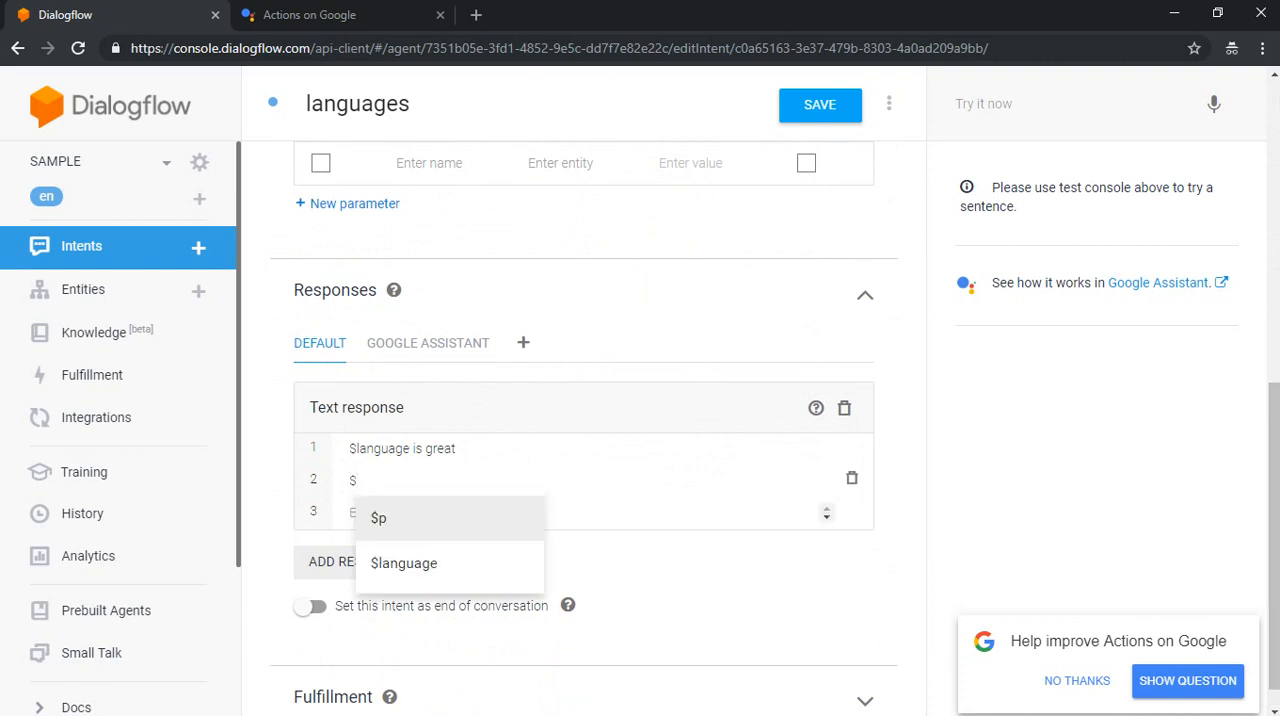
{"action": "type", "text": "p"}
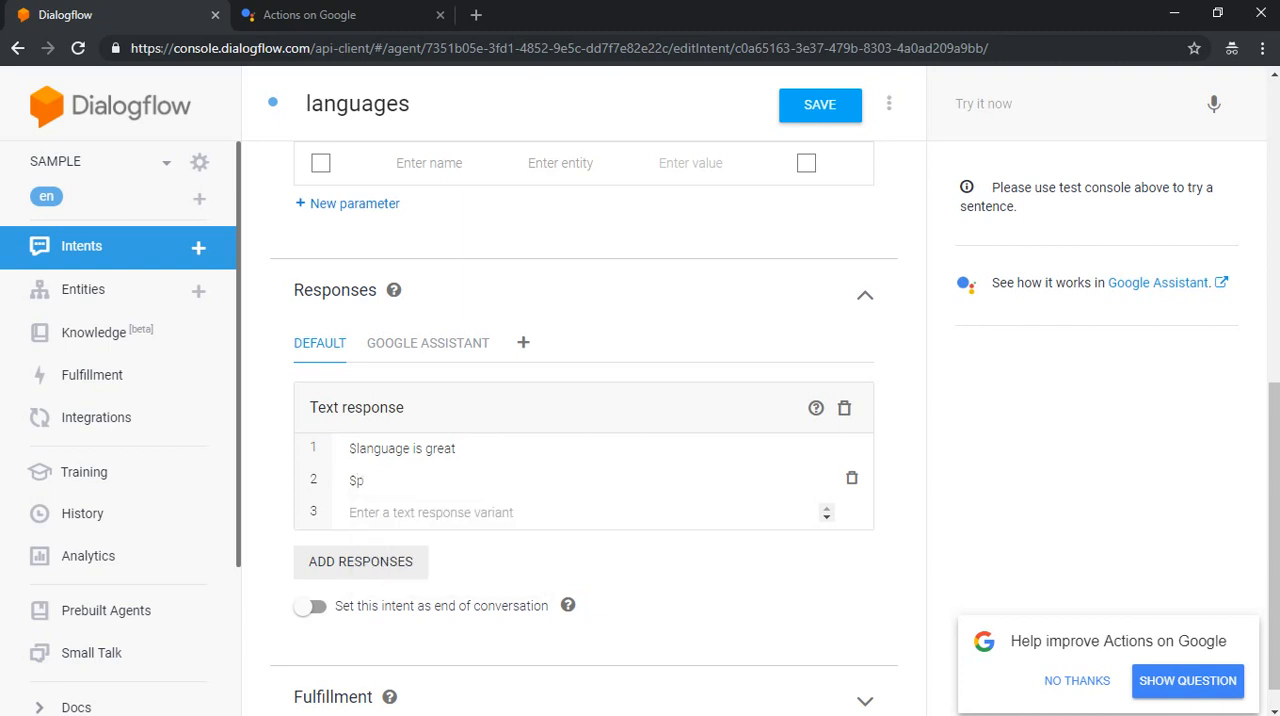
{"action": "type", "text": " is cool"}
{"action": "left_click", "coordinate": [820, 105]}
Step: Test the agent in the Dialogflow test console with the message "js"
{"action": "left_click", "coordinate": [1070, 104]}
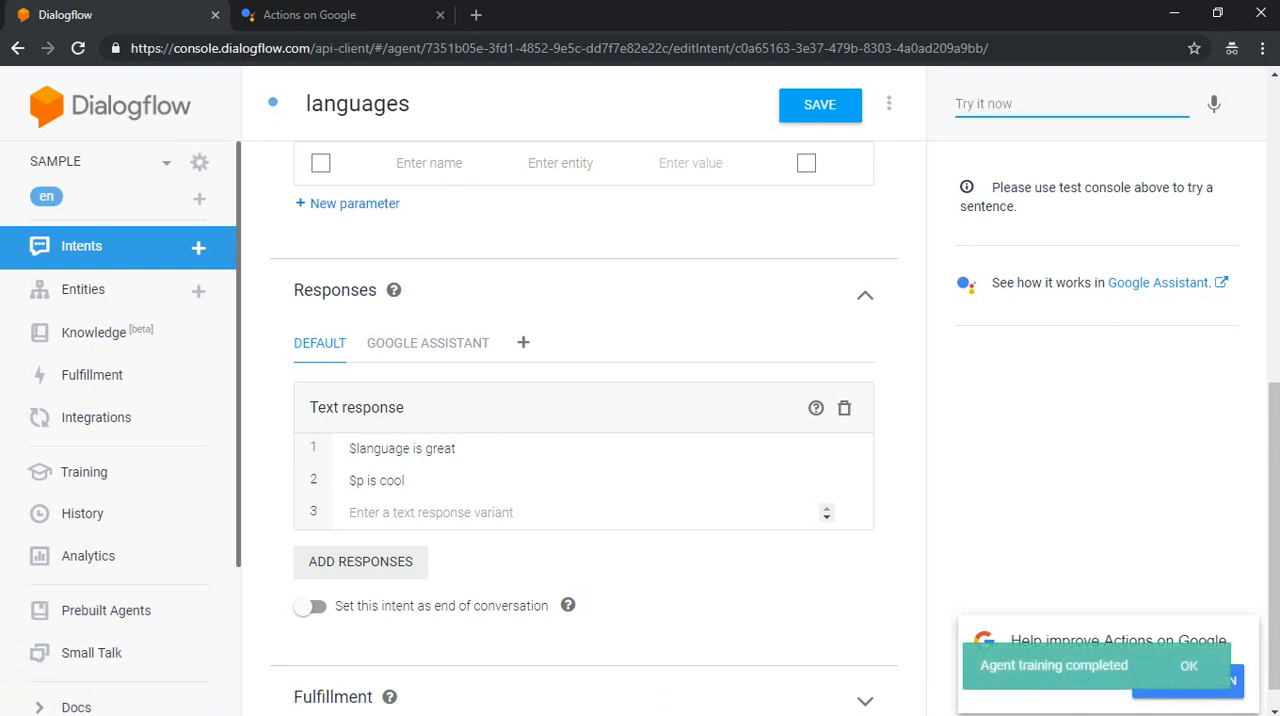
{"action": "type", "text": "js"}
{"action": "key", "text": "Return"}
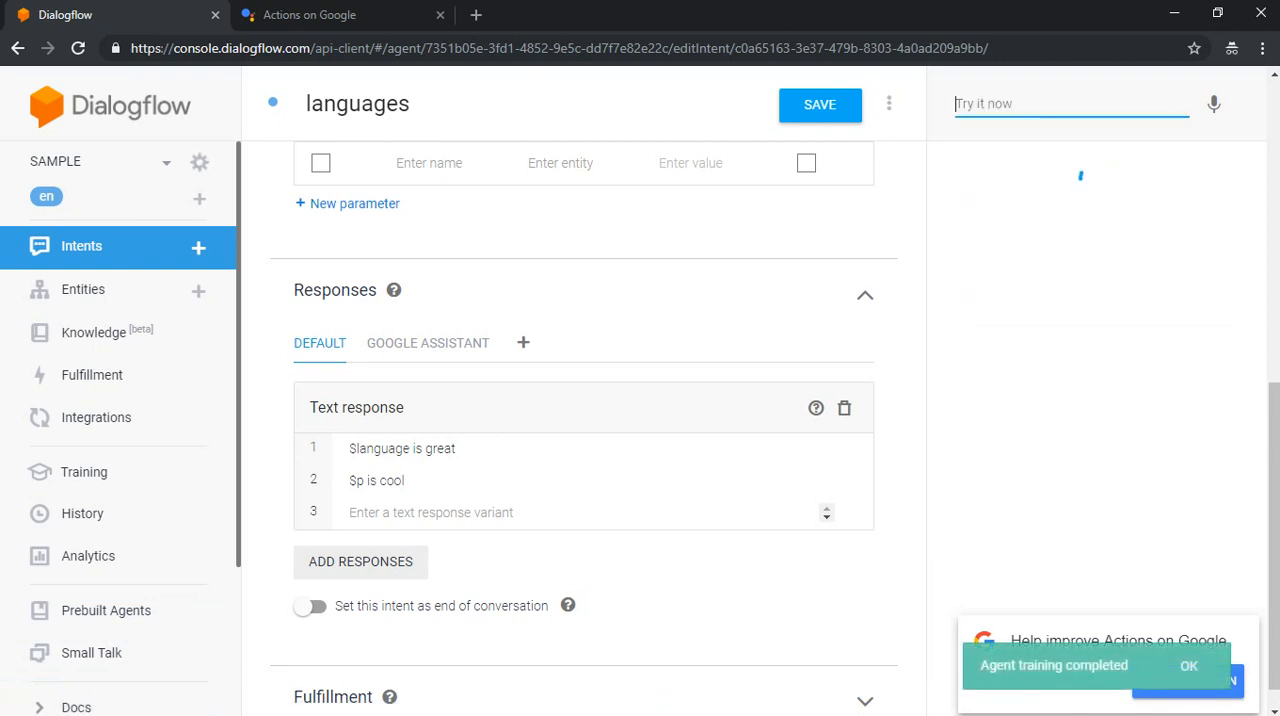